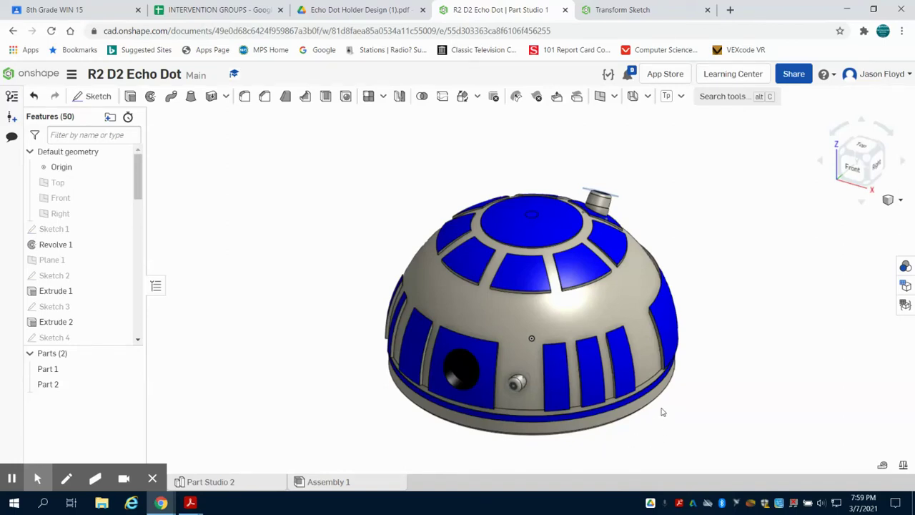
# Orbit and zoom the dome to inspect it from lower-front and tilted side views
pyautogui.moveTo(680, 404); pyautogui.dragTo(600, 428, button='right')
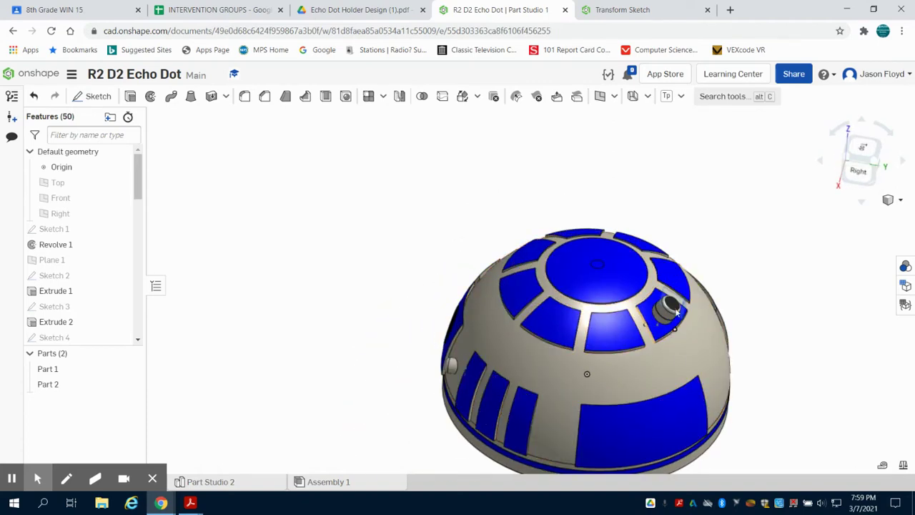
pyautogui.scroll(3, 659, 315)
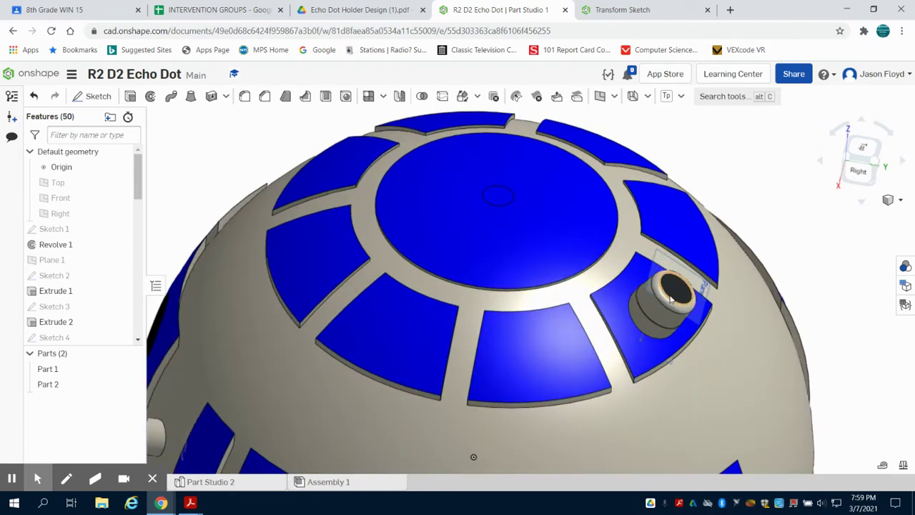
pyautogui.scroll(-5, 670, 303)
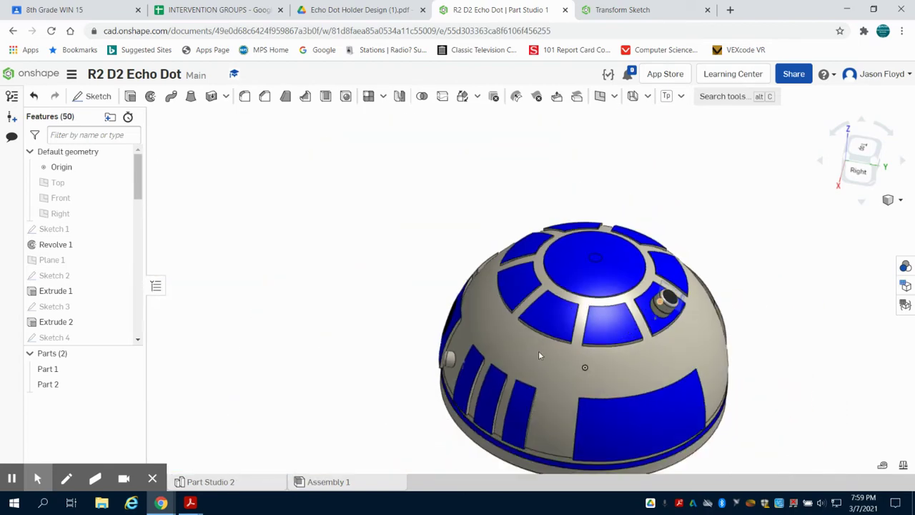
pyautogui.moveTo(360, 407); pyautogui.dragTo(407, 400, button='right')
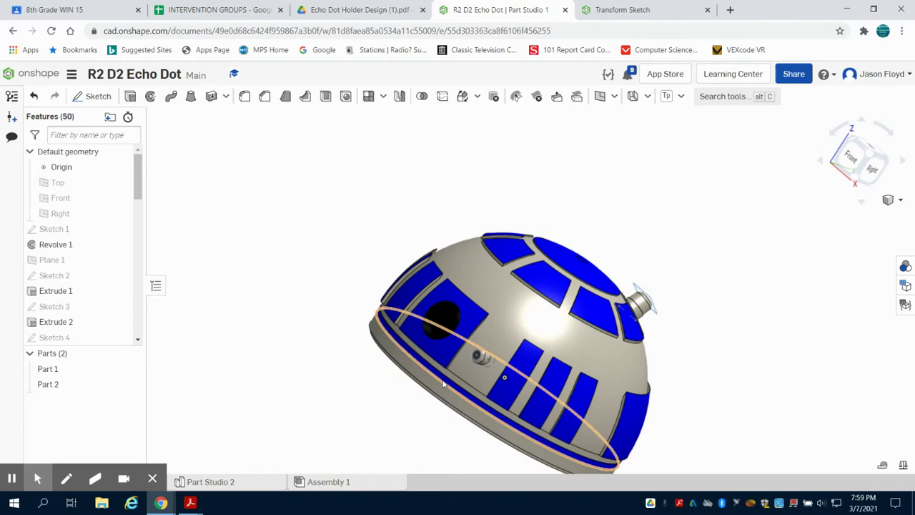
pyautogui.scroll(-10, 89, 286)
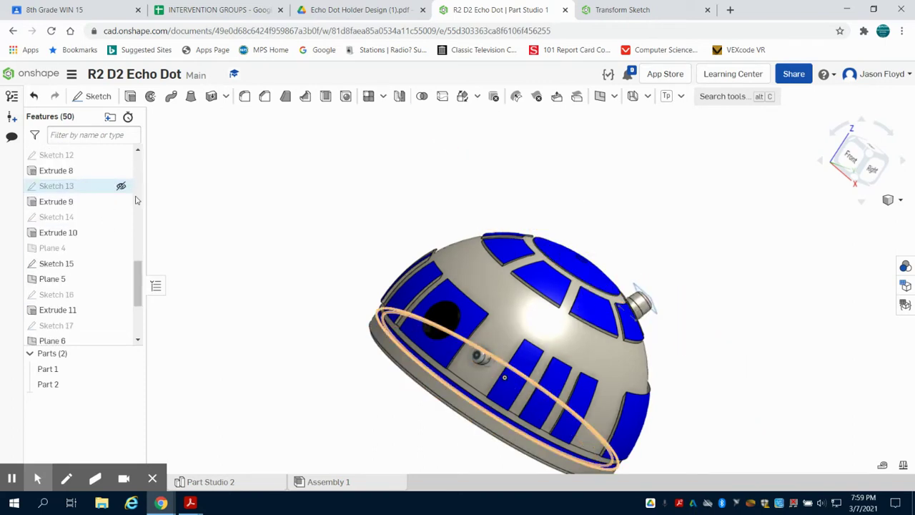
pyautogui.scroll(3, 86, 263)
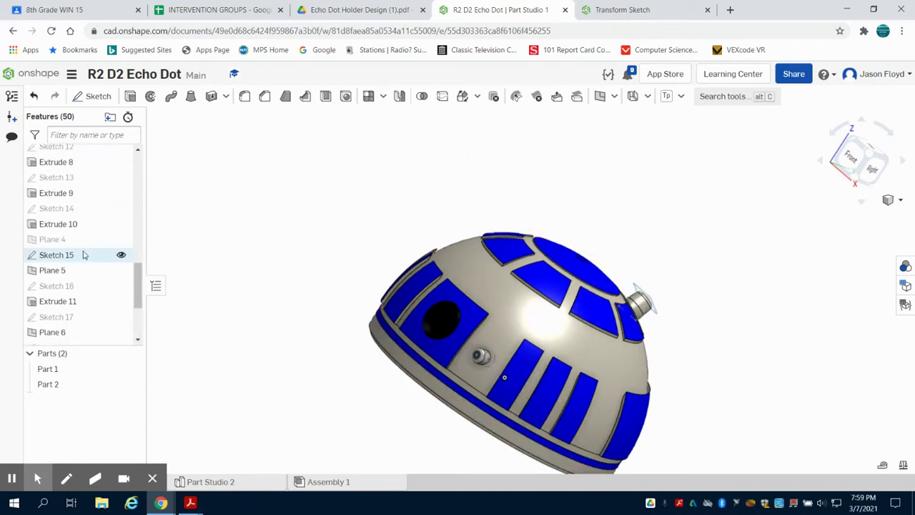
# Edit Sketch 14 and orbit under the rim to inspect its Ø4 and Ø4.1 circles
pyautogui.click(69, 213)
pyautogui.doubleClick(70, 212)
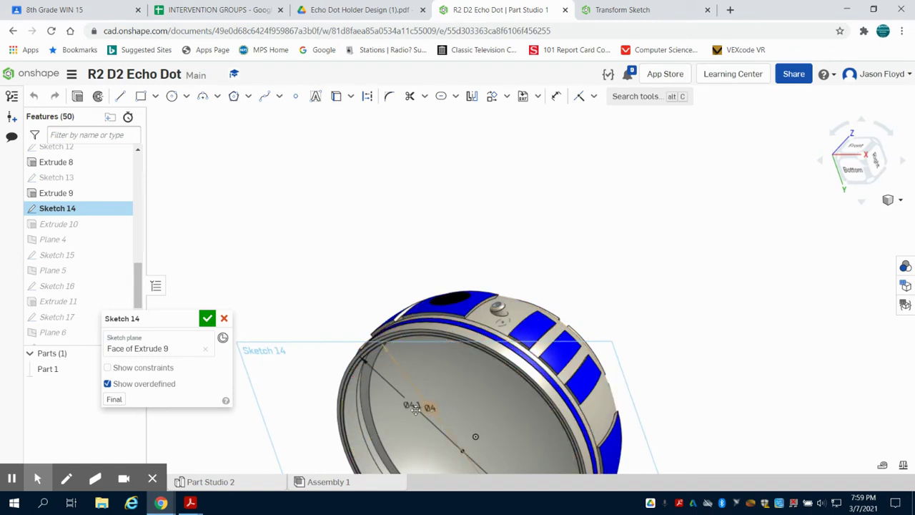
pyautogui.scroll(3, 422, 406)
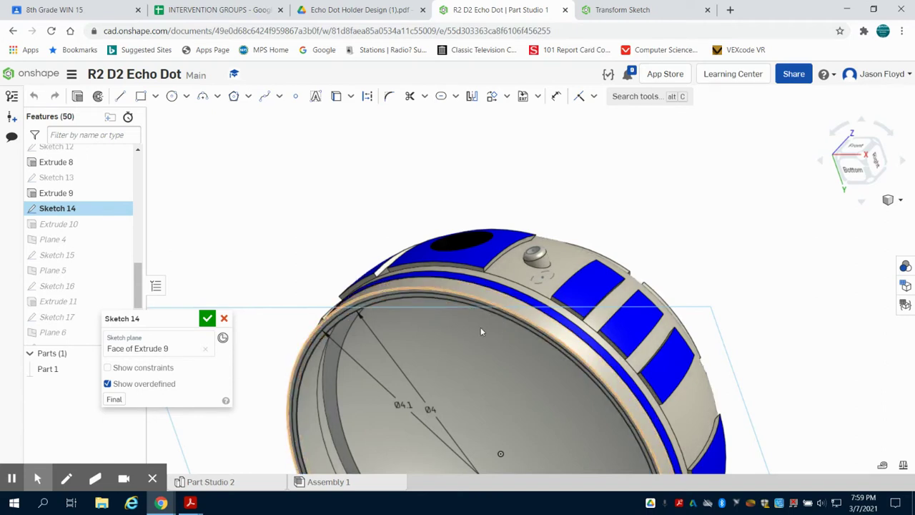
pyautogui.moveTo(665, 261); pyautogui.dragTo(660, 224, button='right')
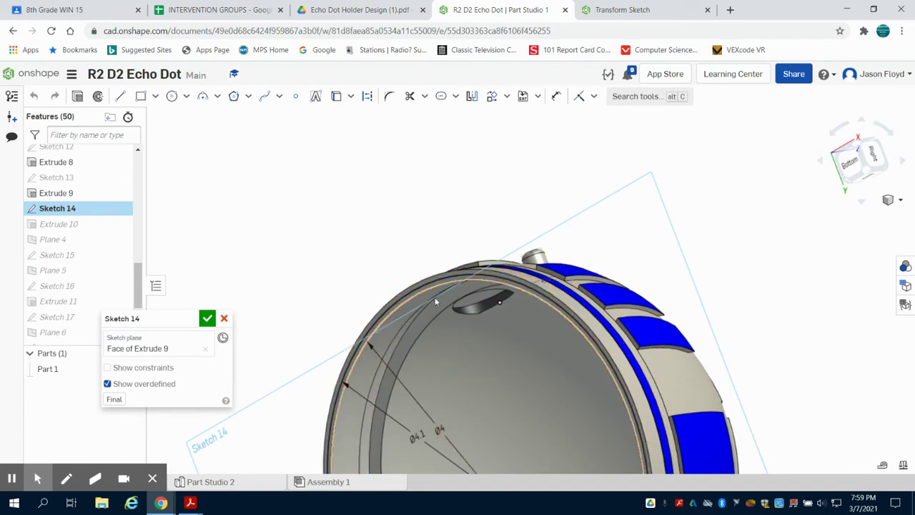
pyautogui.click(372, 233)
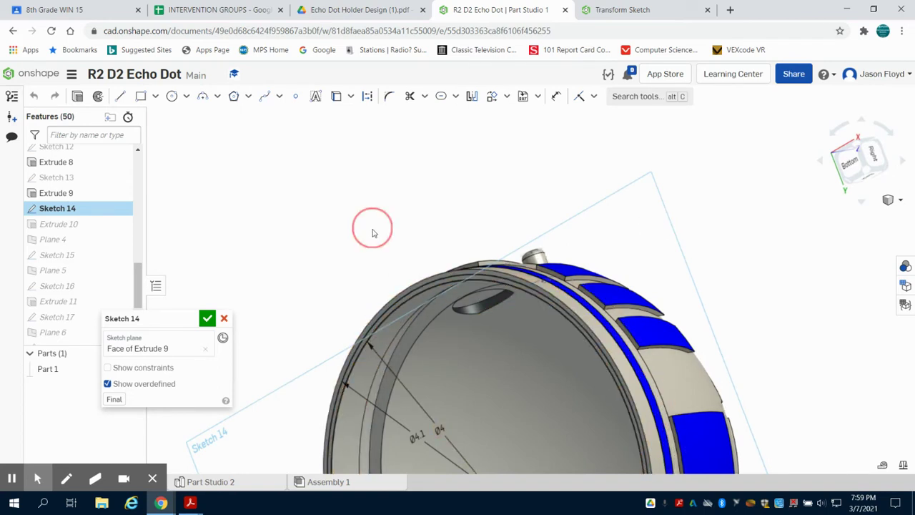
pyautogui.moveTo(372, 233); pyautogui.dragTo(387, 265, button='right')
pyautogui.scroll(5, 414, 258)
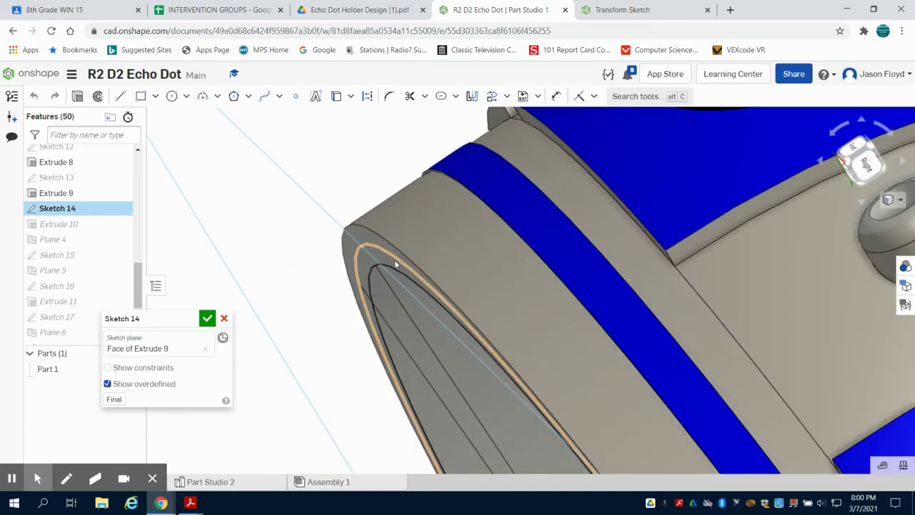
pyautogui.scroll(-3, 395, 265)
pyautogui.scroll(1, 300, 294)
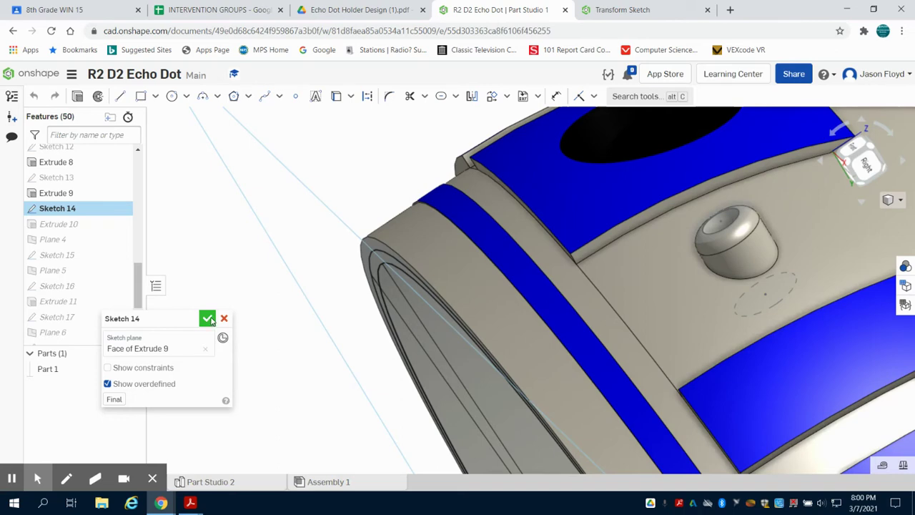
# Accept Sketch 14, then inspect Plane 6's 0.2 in offset and close it unchanged
pyautogui.click(207, 318)
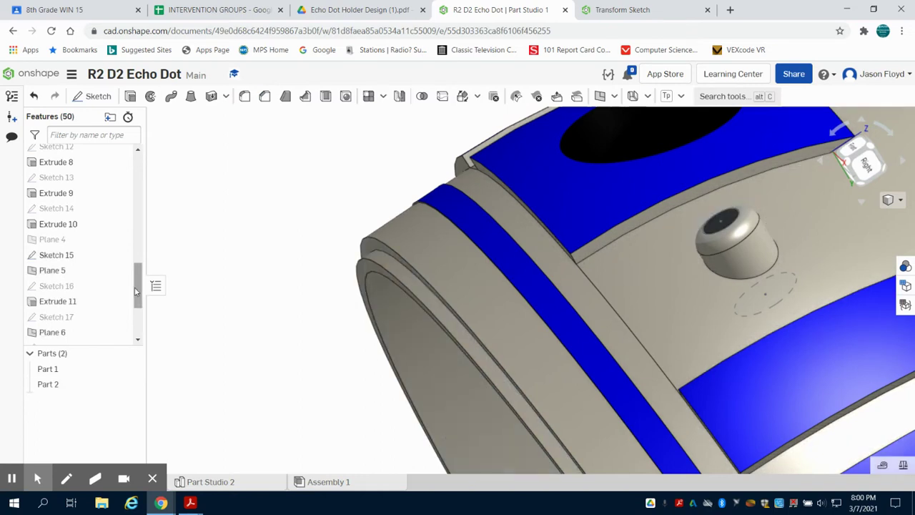
pyautogui.moveTo(136, 286); pyautogui.dragTo(128, 325)
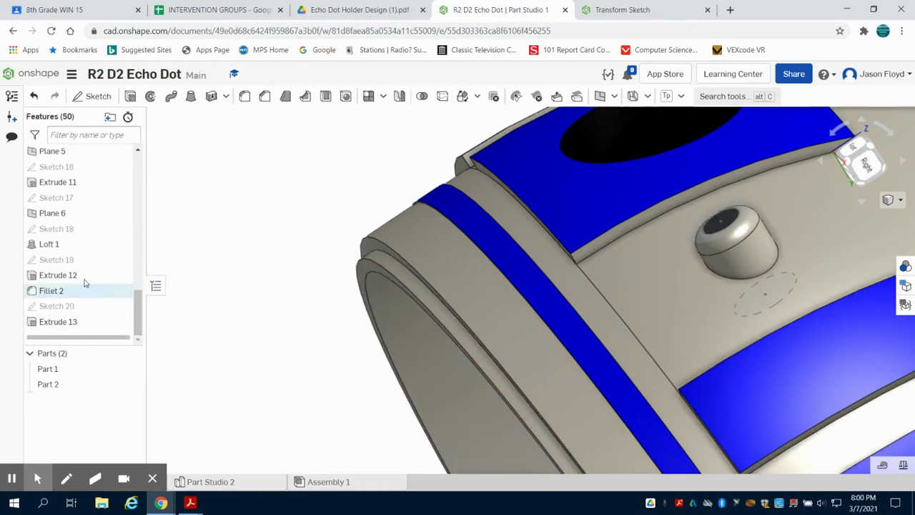
pyautogui.doubleClick(81, 213)
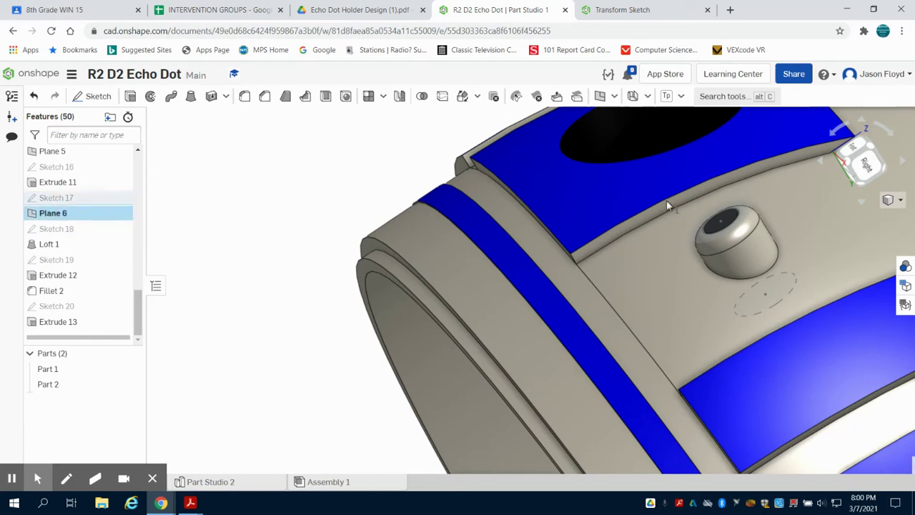
pyautogui.click(863, 160)
pyautogui.moveTo(741, 199); pyautogui.dragTo(677, 203, button='right')
pyautogui.scroll(6, 633, 207)
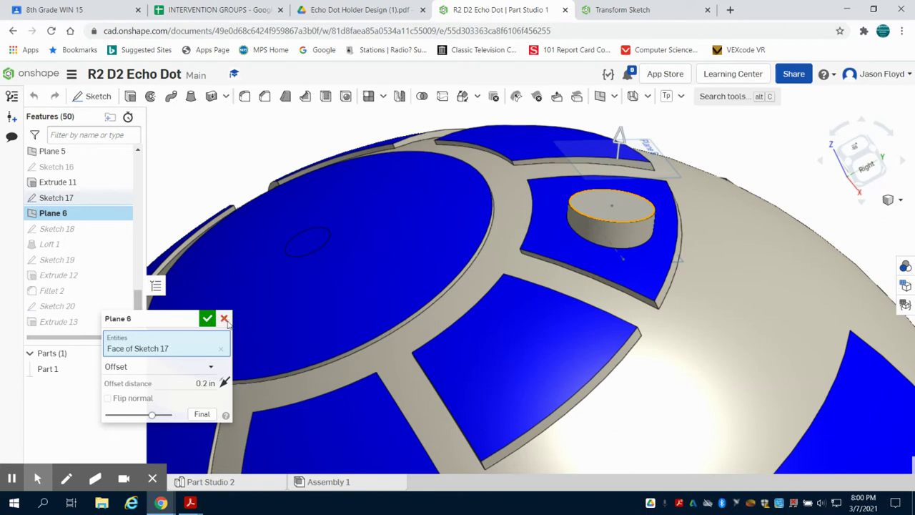
pyautogui.click(207, 319)
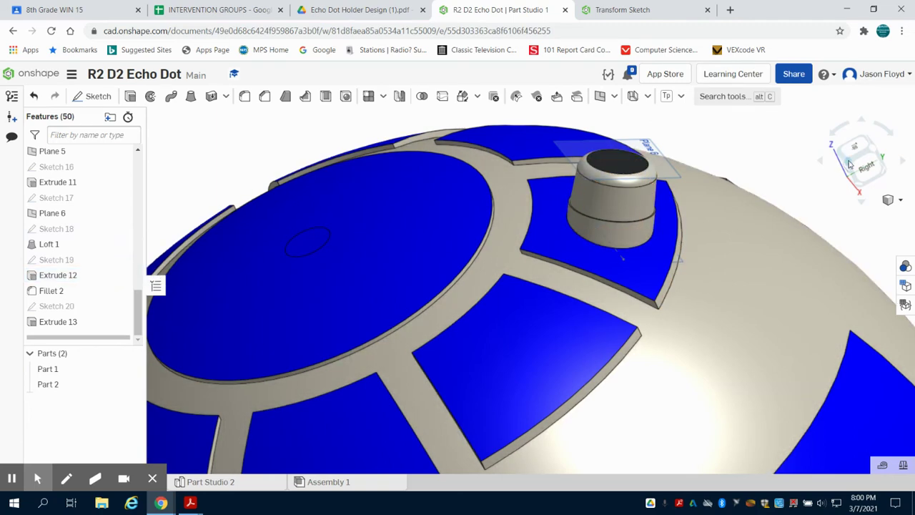
# Switch from the fitted dome to Assembly 1 and orbit the full R2-D2 to a front-left view
pyautogui.click(849, 164)
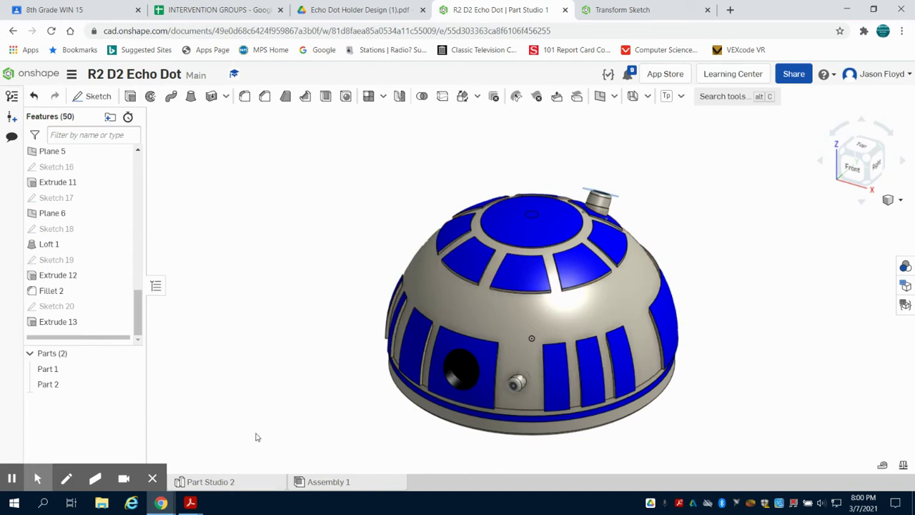
pyautogui.click(343, 481)
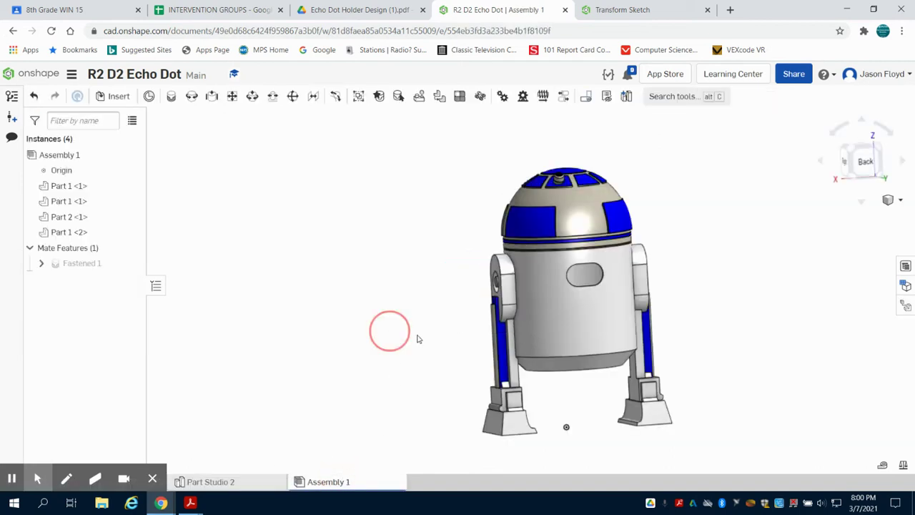
pyautogui.moveTo(417, 339); pyautogui.dragTo(348, 346, button='right')
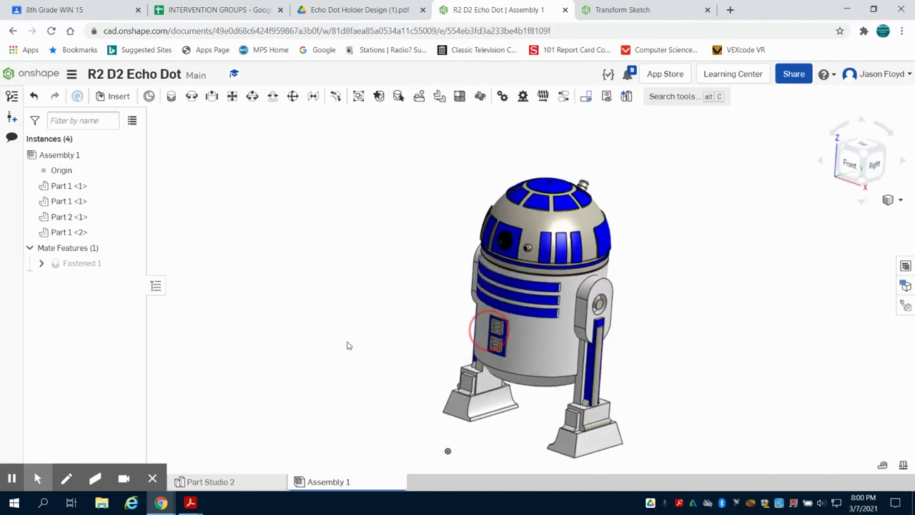
# In Part Studio 2, glance at Sketch 1 unchanged, then select Sketch 2, the head stripe profile
pyautogui.click(248, 483)
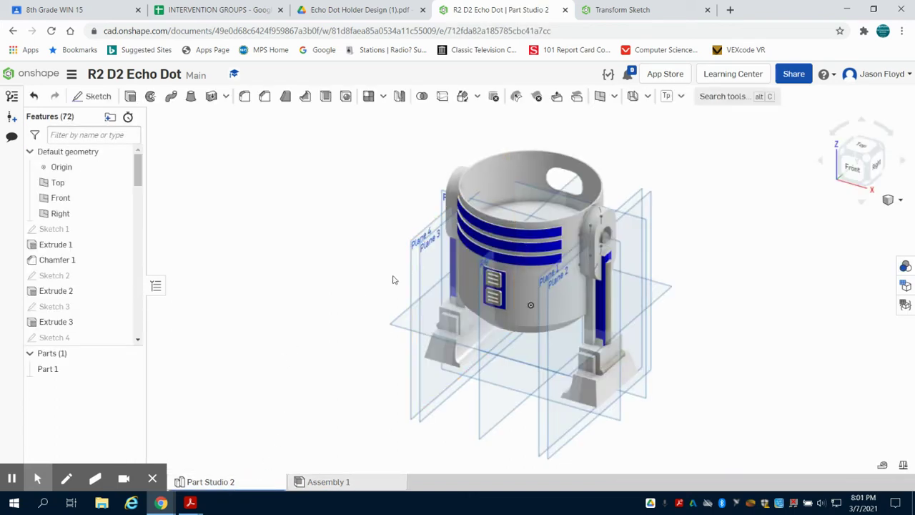
pyautogui.doubleClick(72, 231)
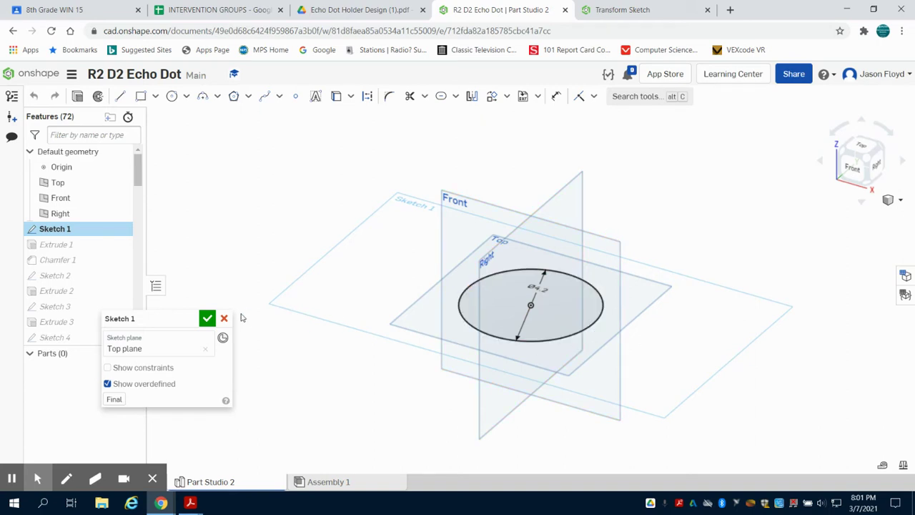
pyautogui.click(225, 318)
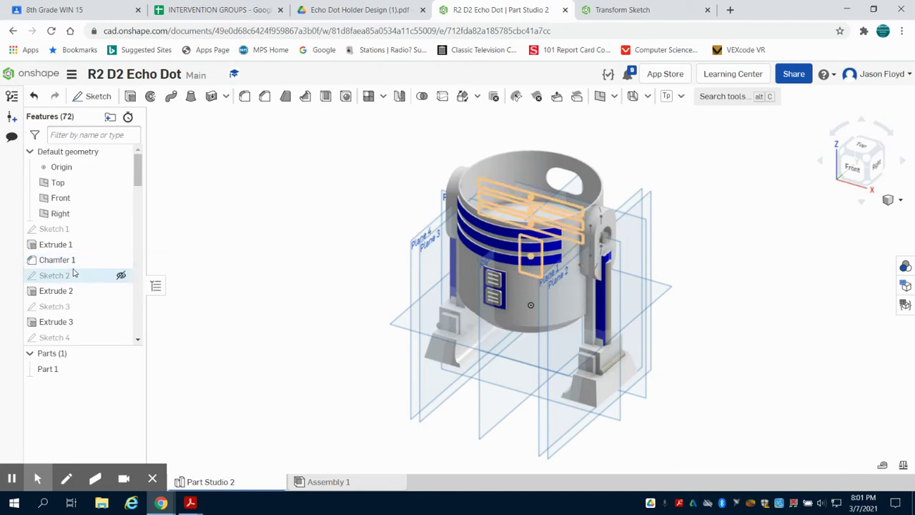
pyautogui.moveTo(178, 288); pyautogui.dragTo(247, 315, button='right')
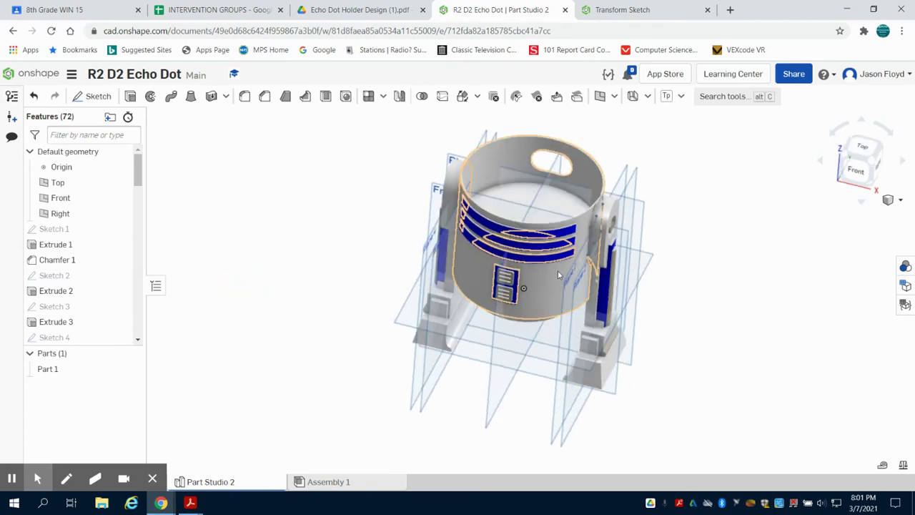
pyautogui.click(90, 275)
# Edit Sketch 2, view it normal to its plane, then exit without changes
pyautogui.doubleClick(90, 275)
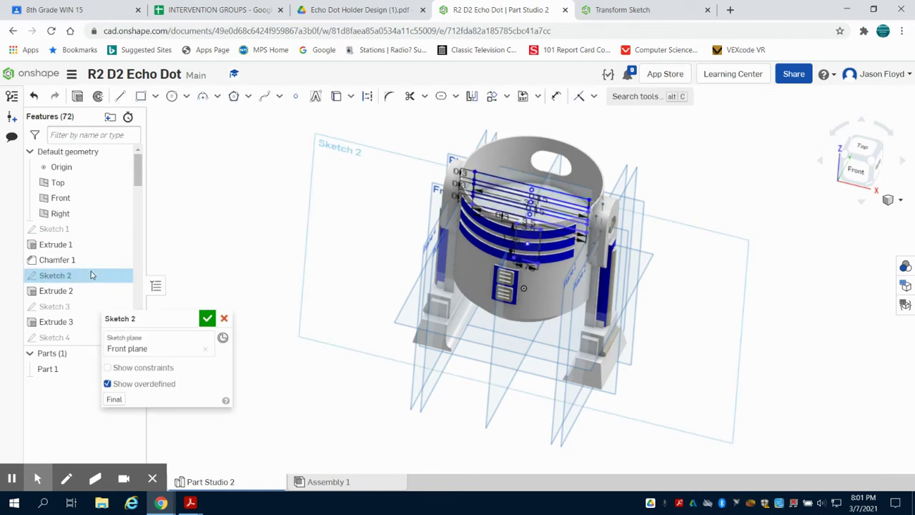
pyautogui.click(246, 223)
pyautogui.press('n')
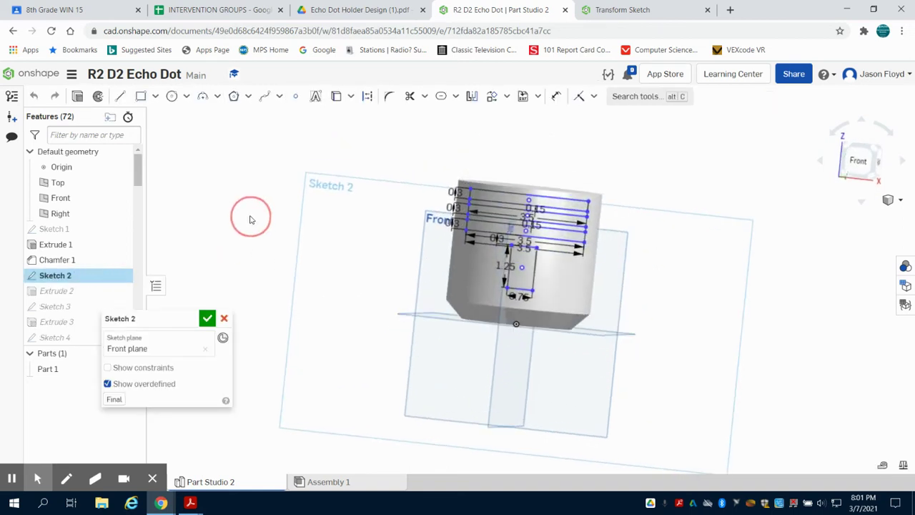
pyautogui.moveTo(251, 216); pyautogui.dragTo(220, 229, button='right')
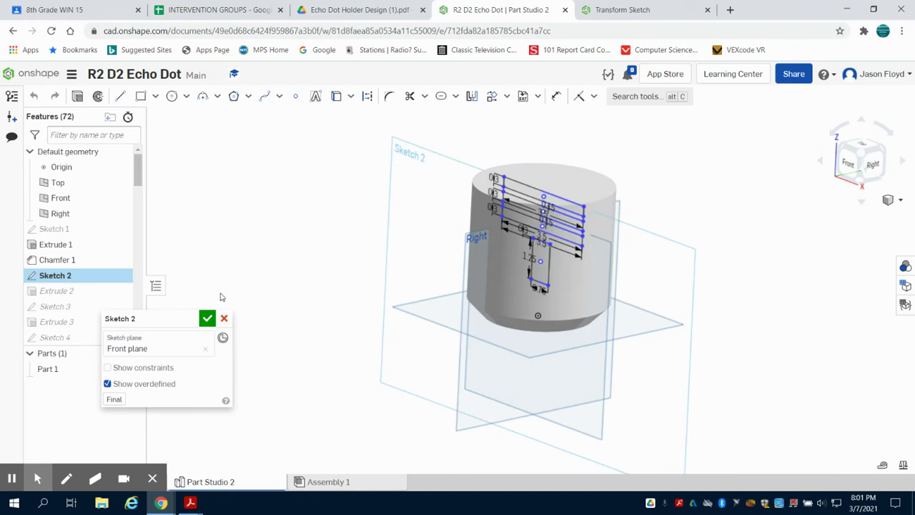
pyautogui.click(224, 318)
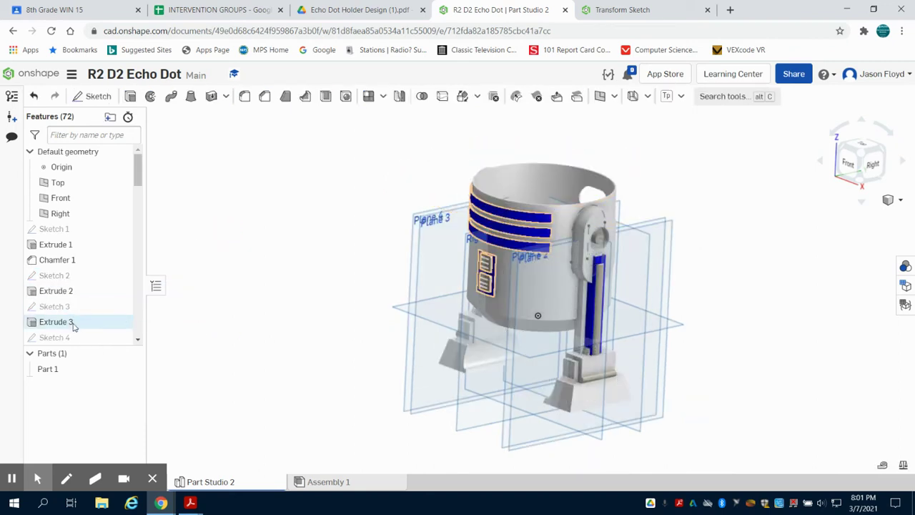
# Inspect Sketch 3's head-top circle from above, then leave the sketch
pyautogui.click(72, 308)
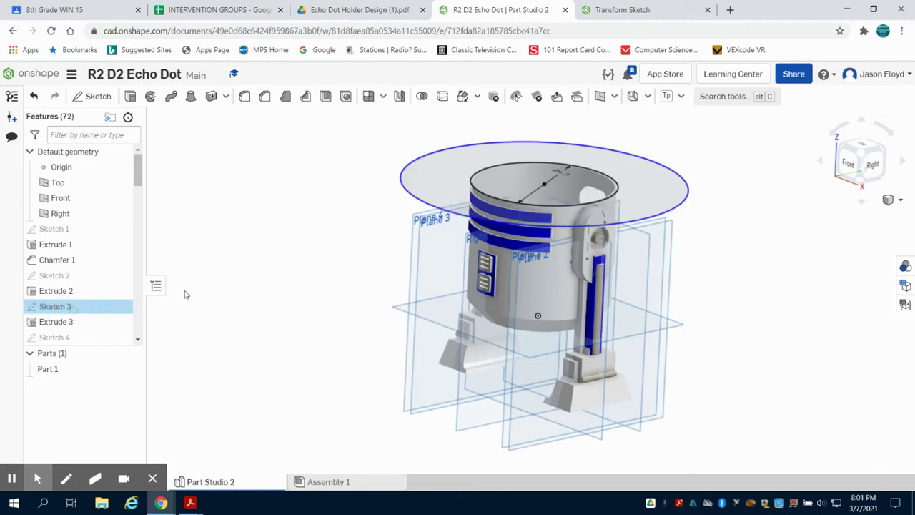
pyautogui.moveTo(321, 209); pyautogui.dragTo(318, 243, button='right')
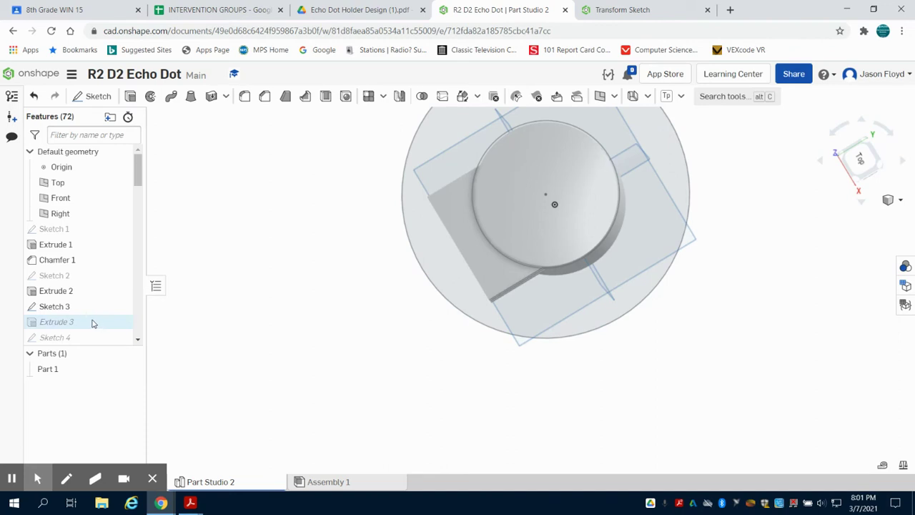
pyautogui.click(288, 267)
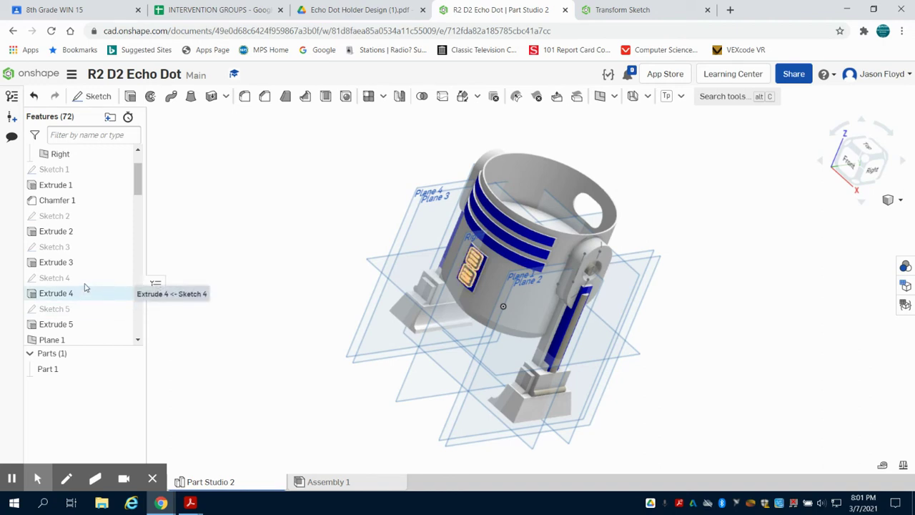
pyautogui.click(85, 282)
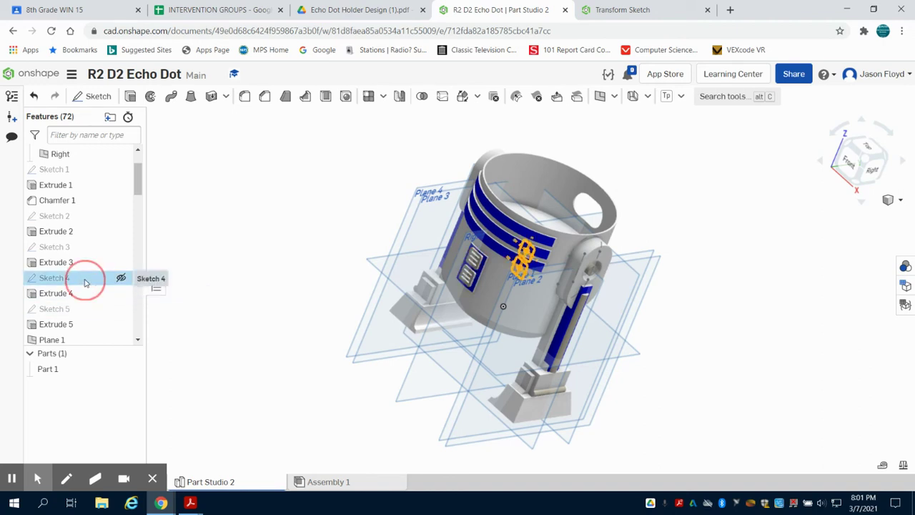
pyautogui.doubleClick(530, 261)
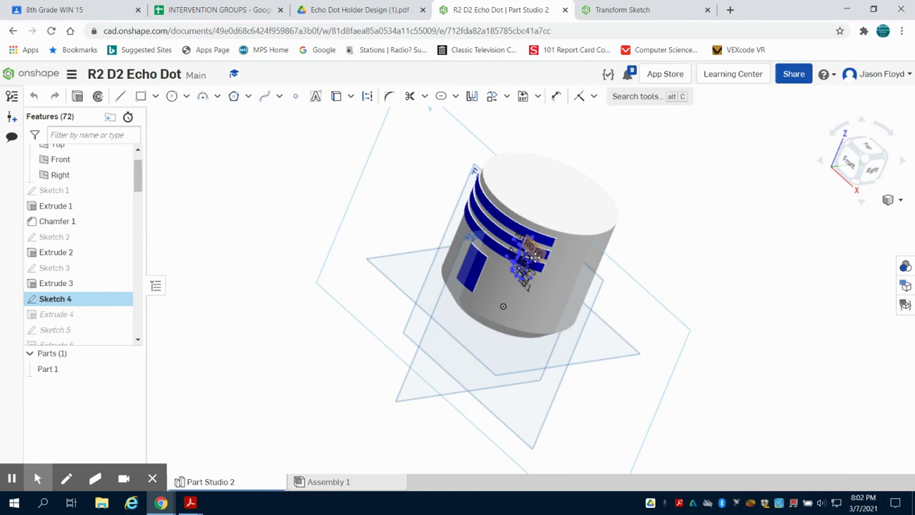
pyautogui.scroll(10, 530, 262)
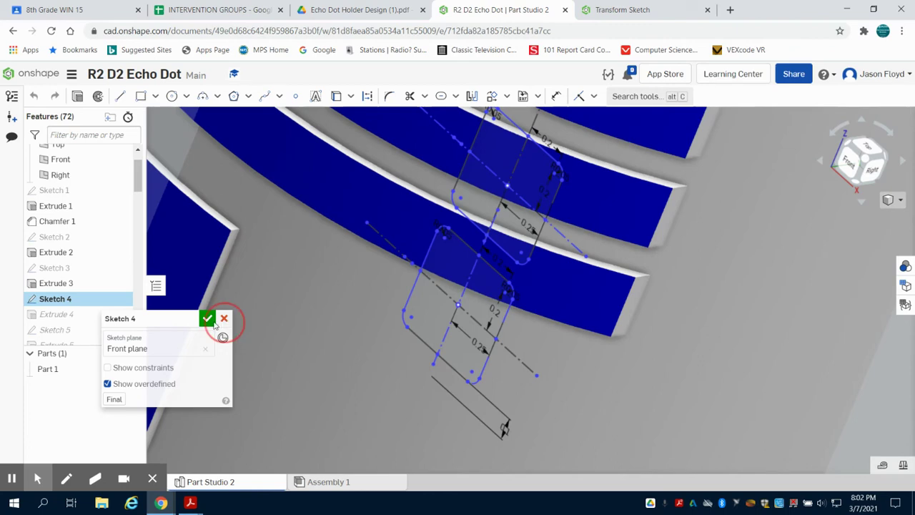
pyautogui.click(213, 322)
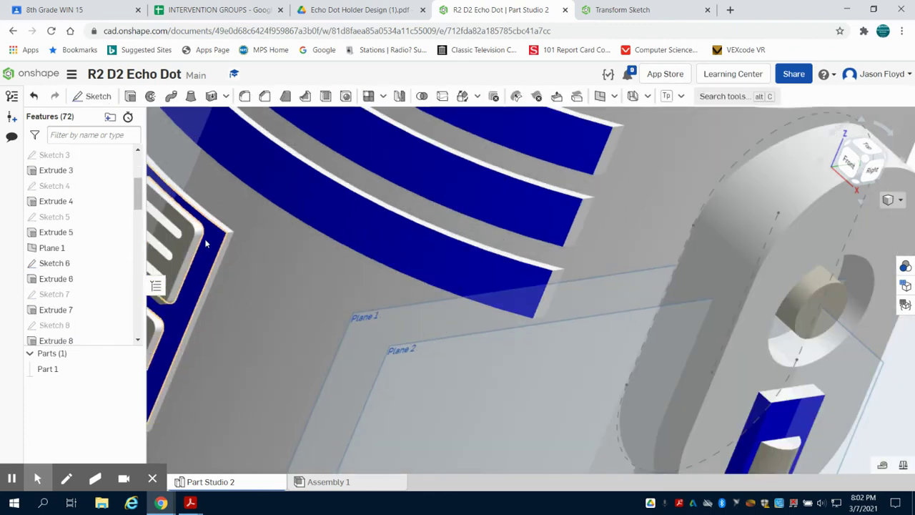
pyautogui.scroll(3, 169, 232)
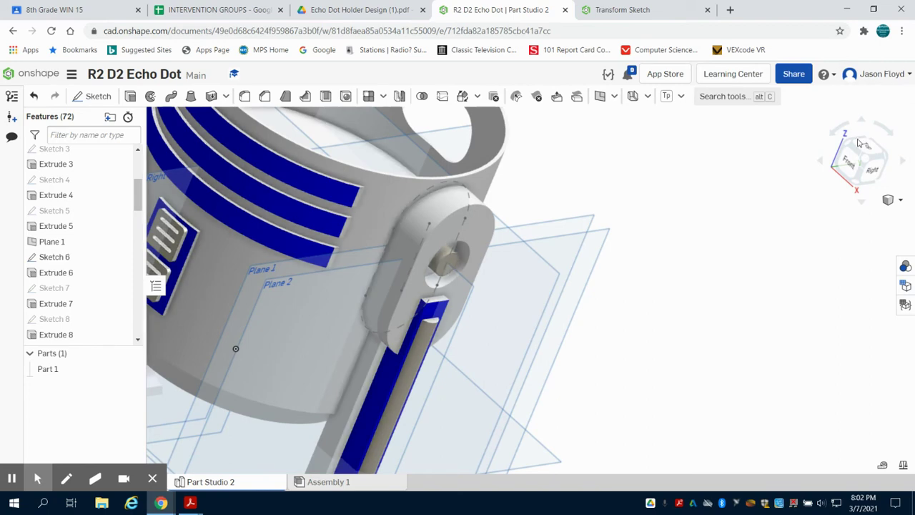
pyautogui.click(850, 165)
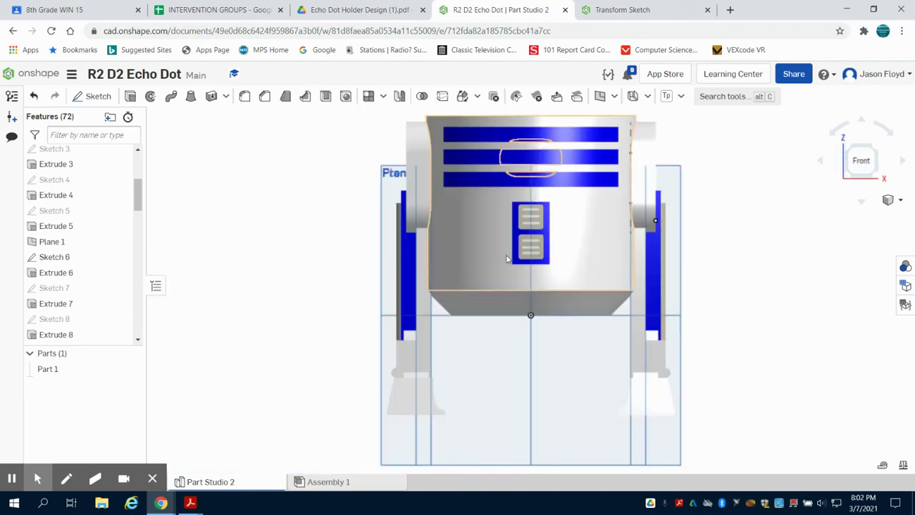
pyautogui.moveTo(731, 219); pyautogui.dragTo(706, 248, button='right')
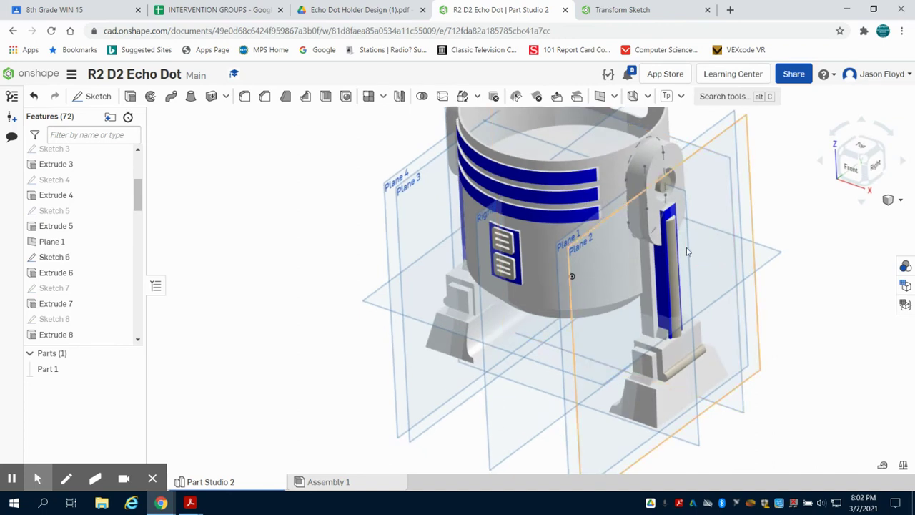
pyautogui.scroll(-8, 101, 283)
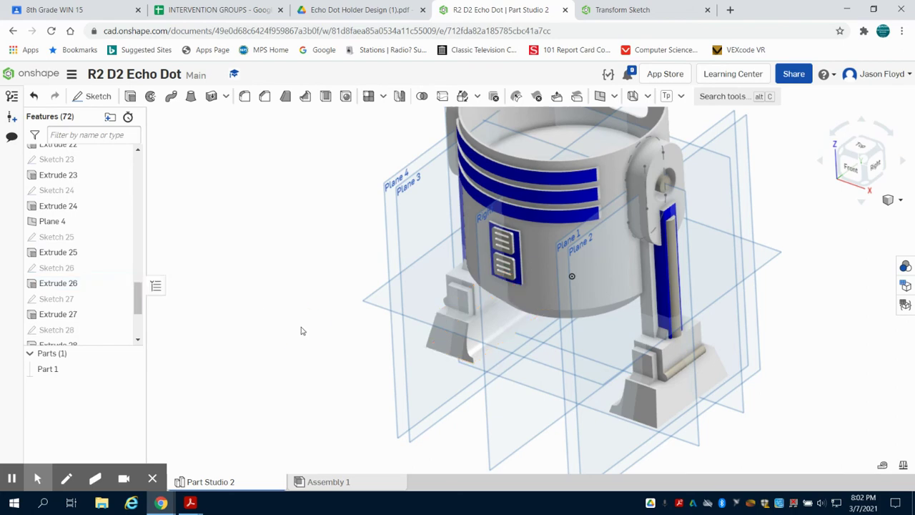
pyautogui.moveTo(301, 325)
pyautogui.mouseDown(button='right')
pyautogui.moveTo(339, 304)
pyautogui.moveTo(307, 306)
pyautogui.moveTo(289, 323)
pyautogui.mouseUp(button='right')
pyautogui.scroll(-2, 101, 307)
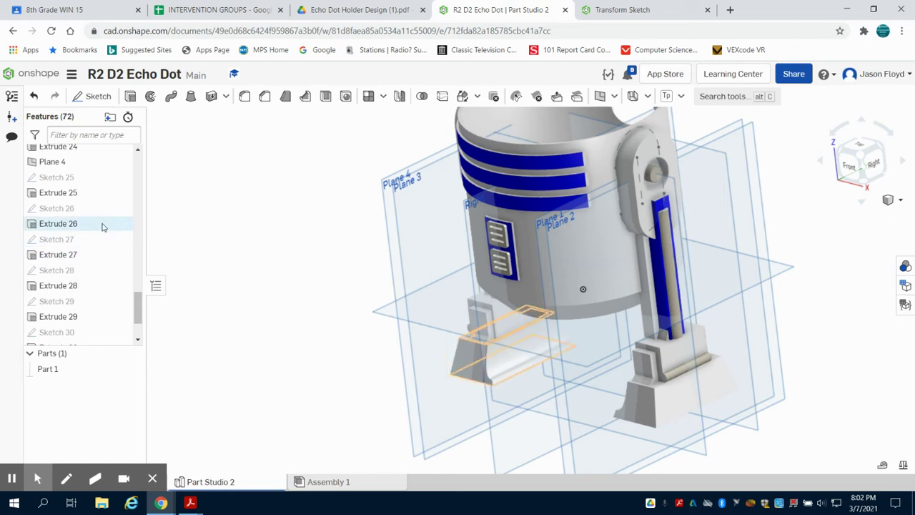
pyautogui.scroll(5, 84, 208)
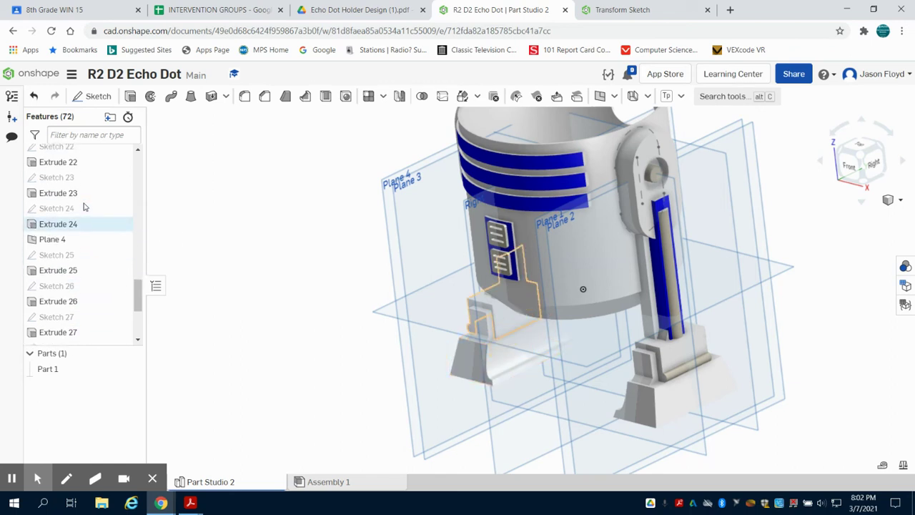
pyautogui.scroll(1, 80, 198)
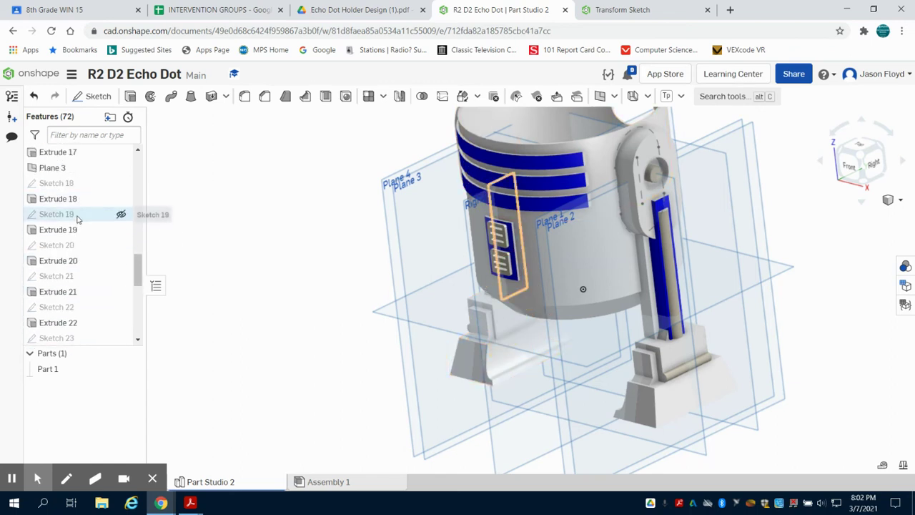
pyautogui.scroll(2, 79, 188)
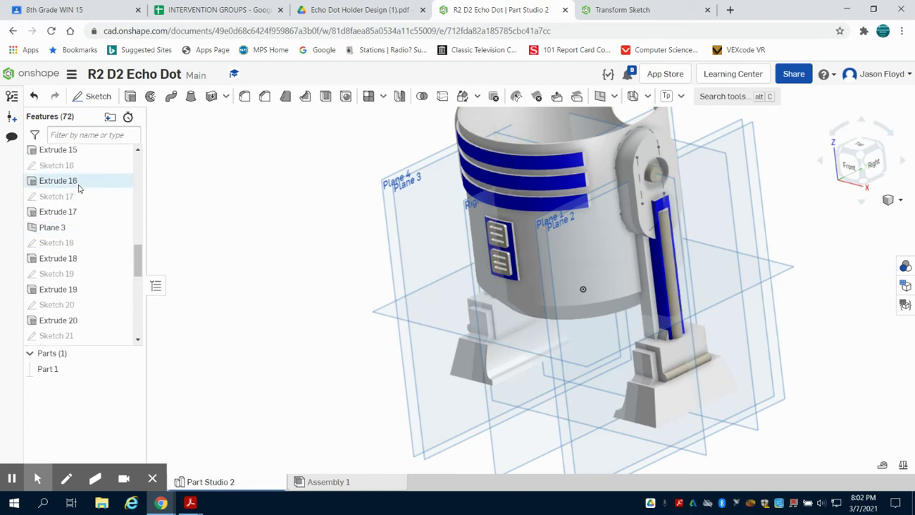
# Edit Sketch 18, the curved head profile, and orbit to view the dome sketch
pyautogui.click(70, 241)
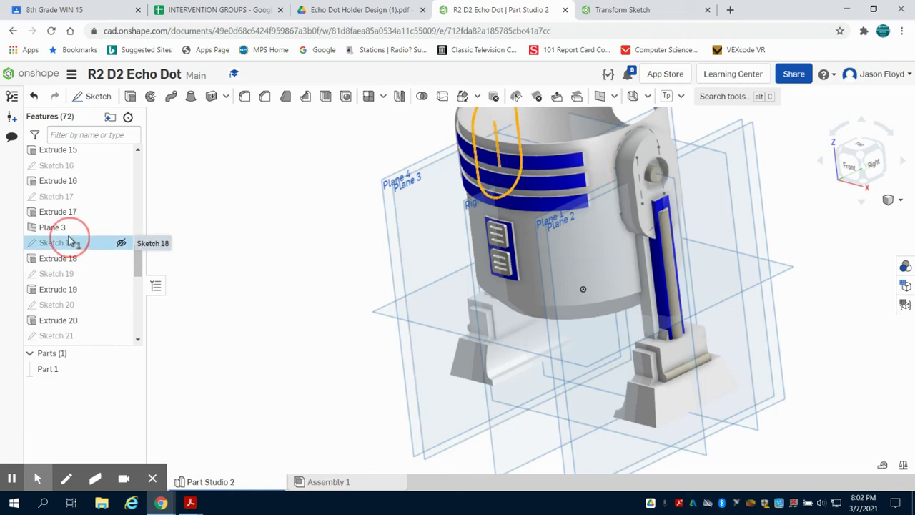
pyautogui.click(279, 224)
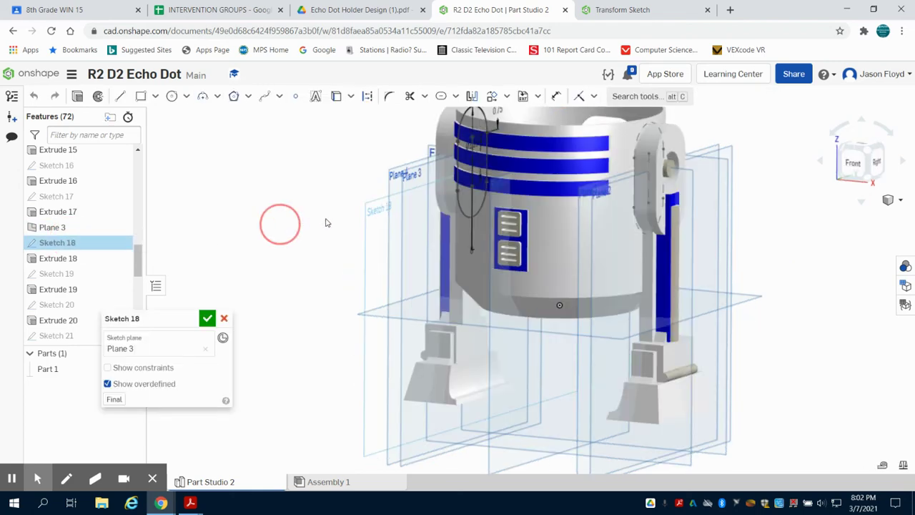
pyautogui.moveTo(325, 222); pyautogui.dragTo(339, 232, button='right')
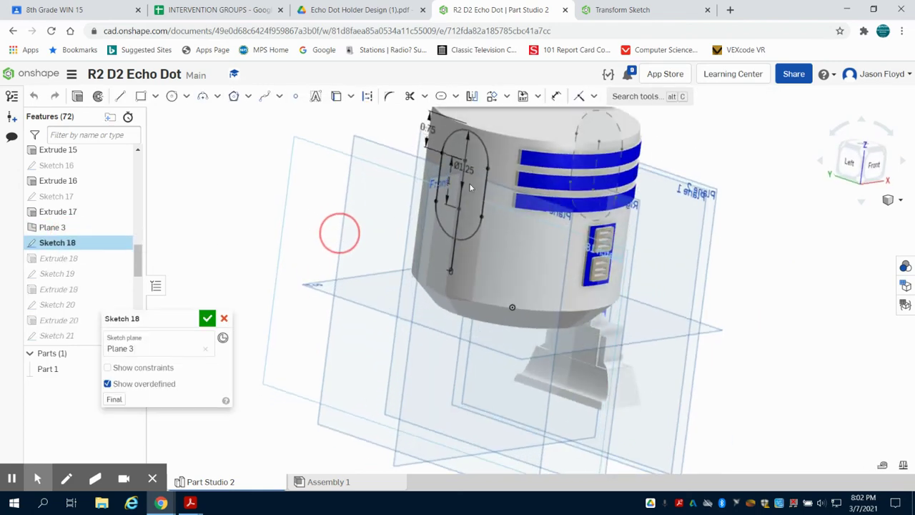
pyautogui.scroll(2, 485, 156)
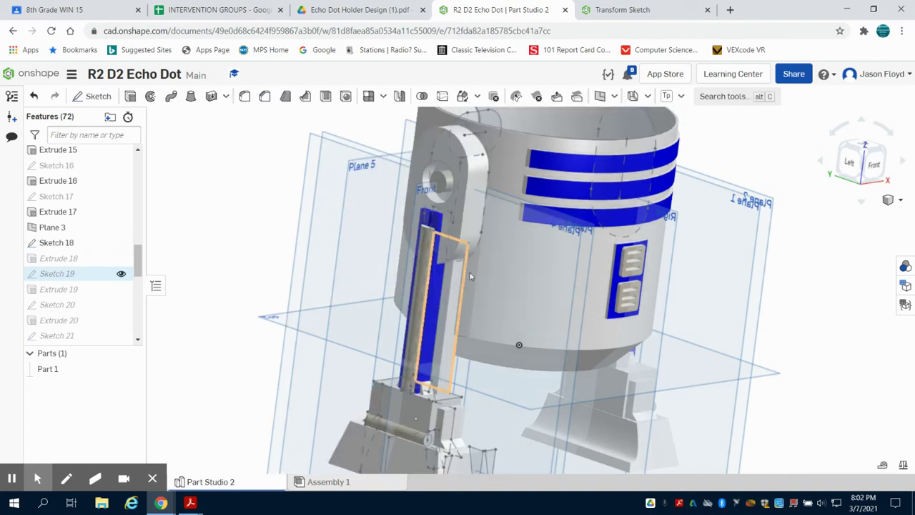
# Check Sketch 19's 2.5-long strut dimensions on Plane 3, then accept and close it
pyautogui.click(459, 276)
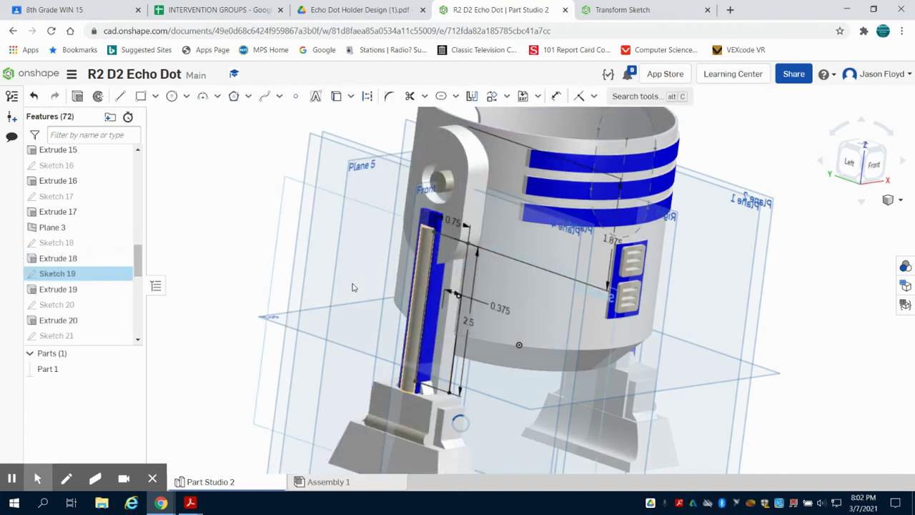
pyautogui.doubleClick(327, 290)
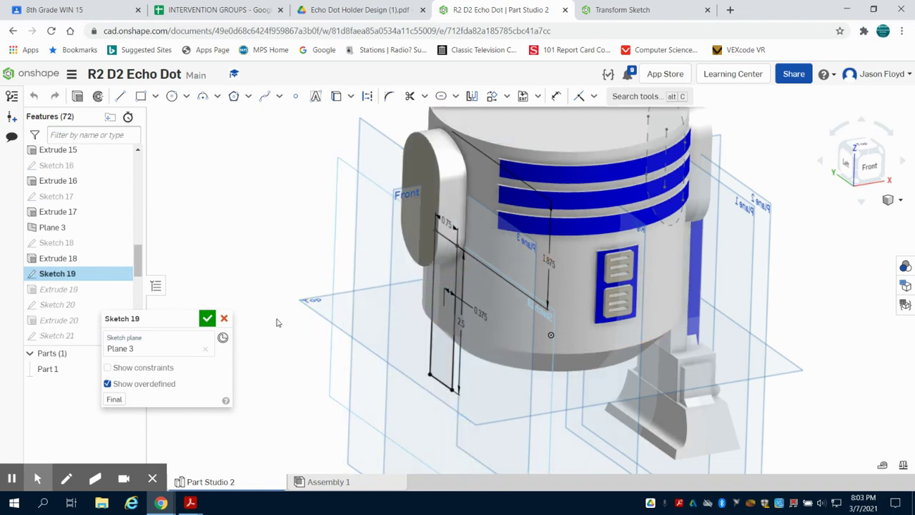
pyautogui.click(208, 318)
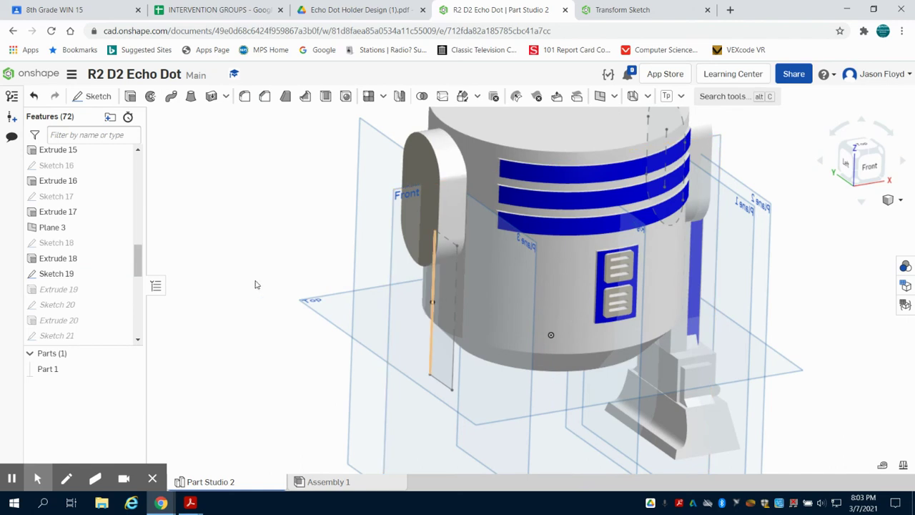
pyautogui.moveTo(258, 265); pyautogui.dragTo(262, 263, button='right')
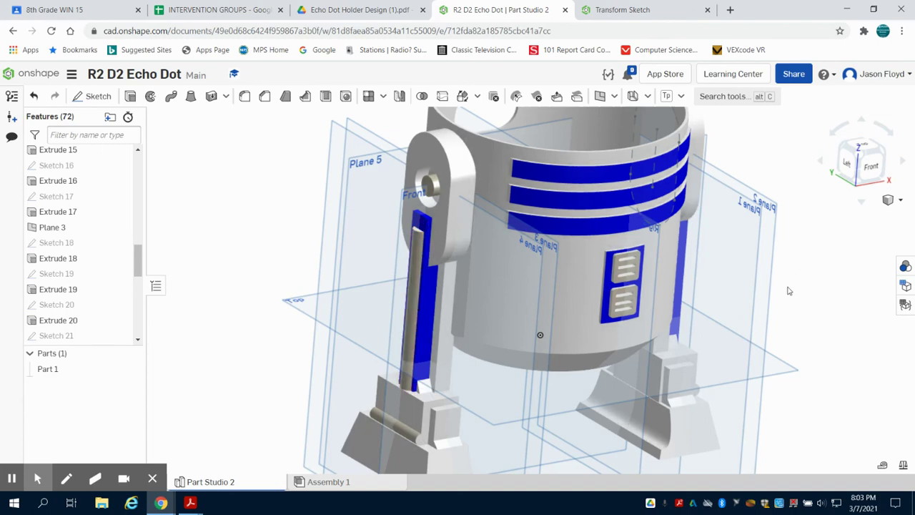
# Fit the whole R2-D2 in view and select Sketch 25, the foot profile on Plane 4
pyautogui.press('f')
pyautogui.scroll(5, 501, 361)
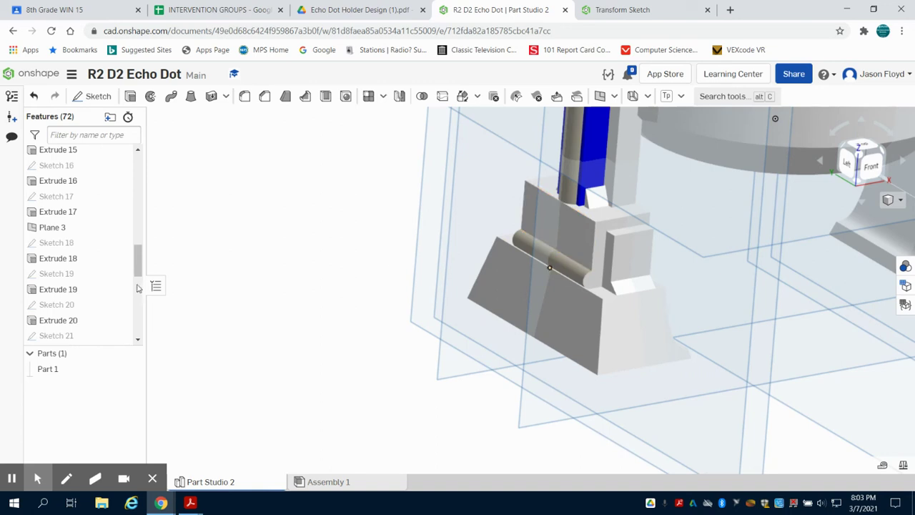
pyautogui.scroll(-3, 93, 301)
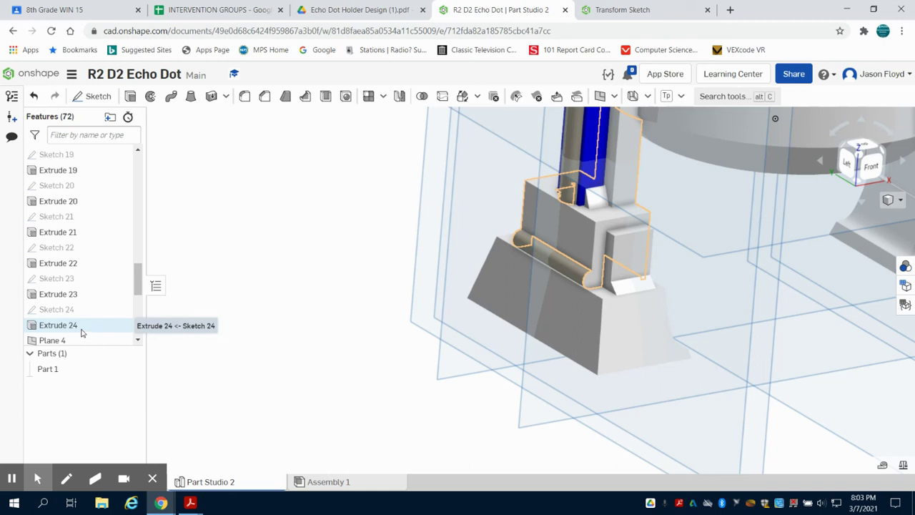
pyautogui.scroll(-3, 81, 290)
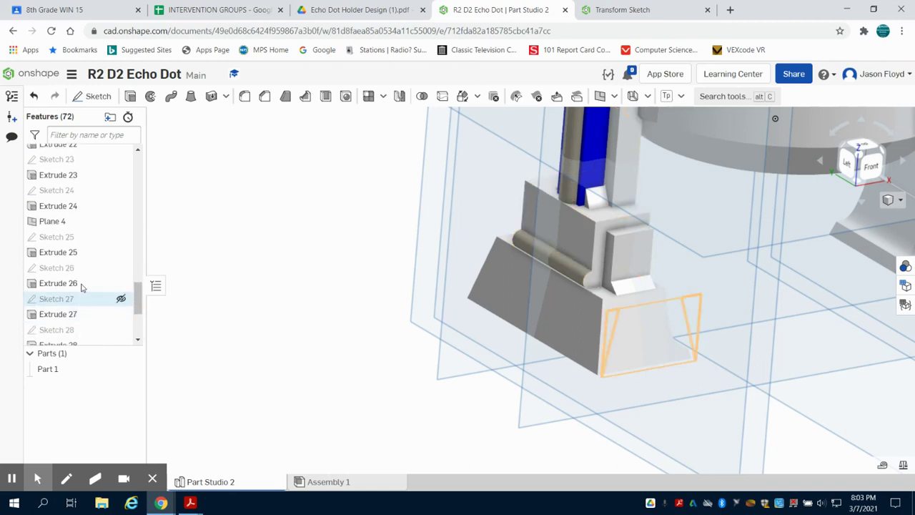
pyautogui.click(88, 241)
# Edit Sketch 25 face-on and zoom to read its 1.6 width and 48° sides
pyautogui.doubleClick(88, 242)
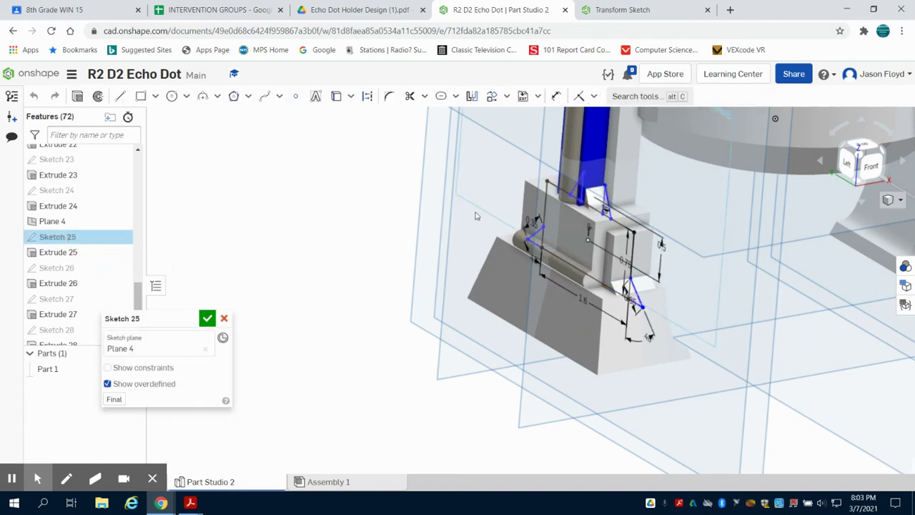
pyautogui.click(848, 165)
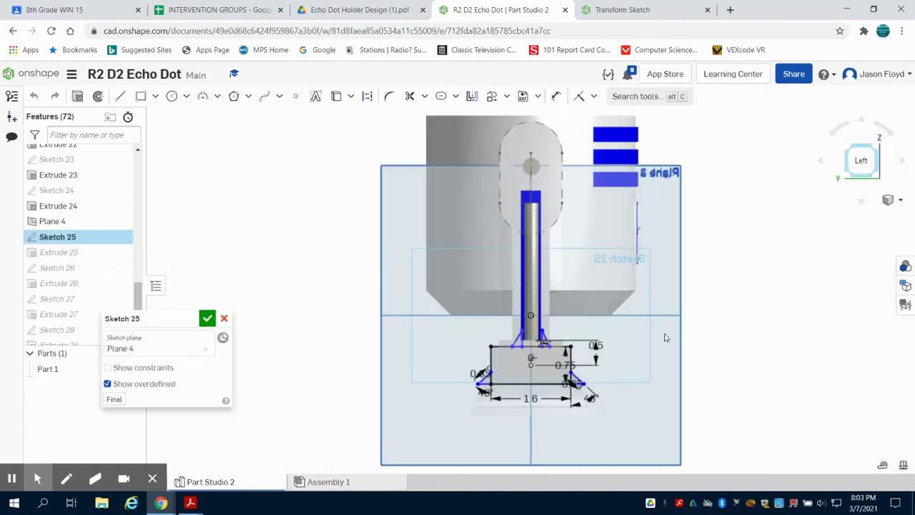
pyautogui.scroll(10, 563, 387)
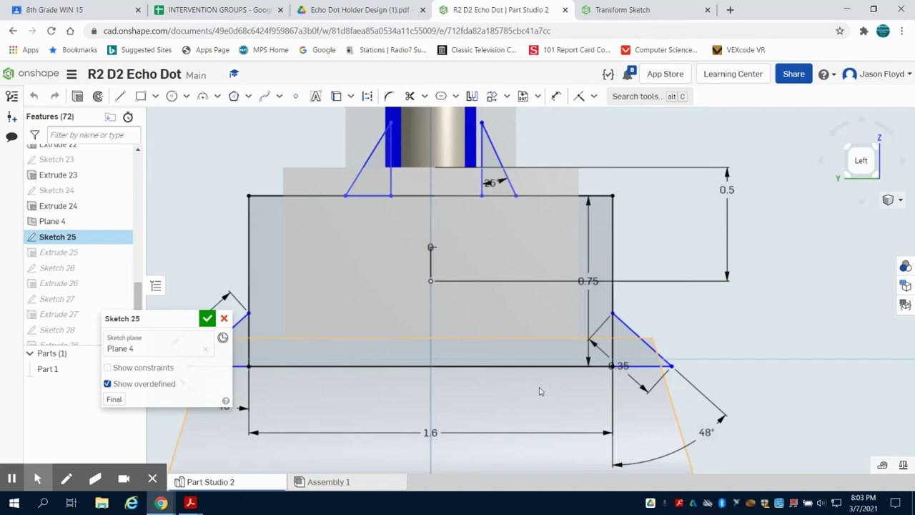
pyautogui.scroll(-5, 504, 397)
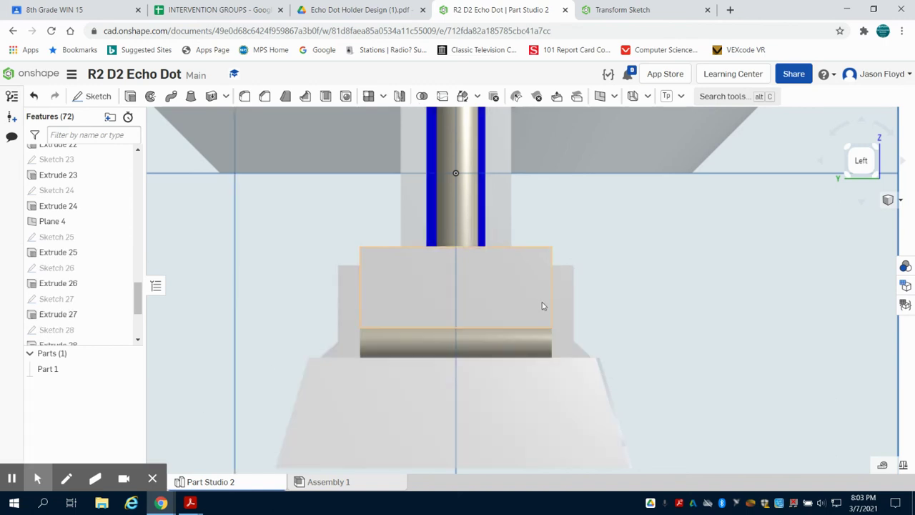
# Orbit to an angled view of the foot and edit Extrude 30, the symmetric 3 in cut
pyautogui.moveTo(660, 303); pyautogui.dragTo(645, 304, button='right')
pyautogui.scroll(-3, 518, 381)
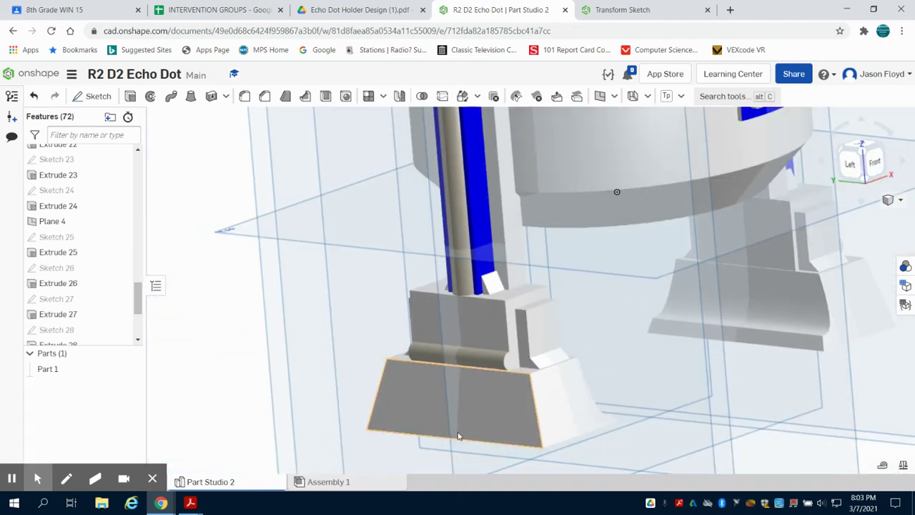
pyautogui.scroll(-2, 92, 307)
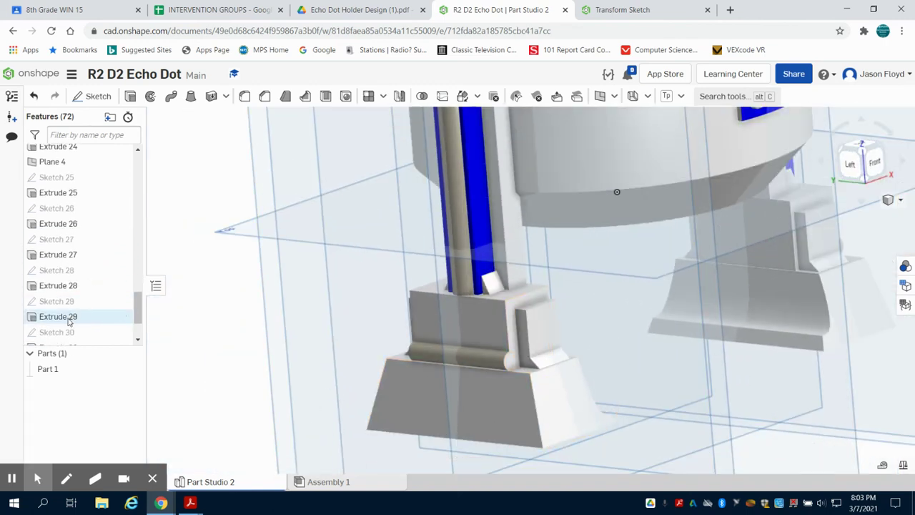
pyautogui.scroll(-2, 107, 312)
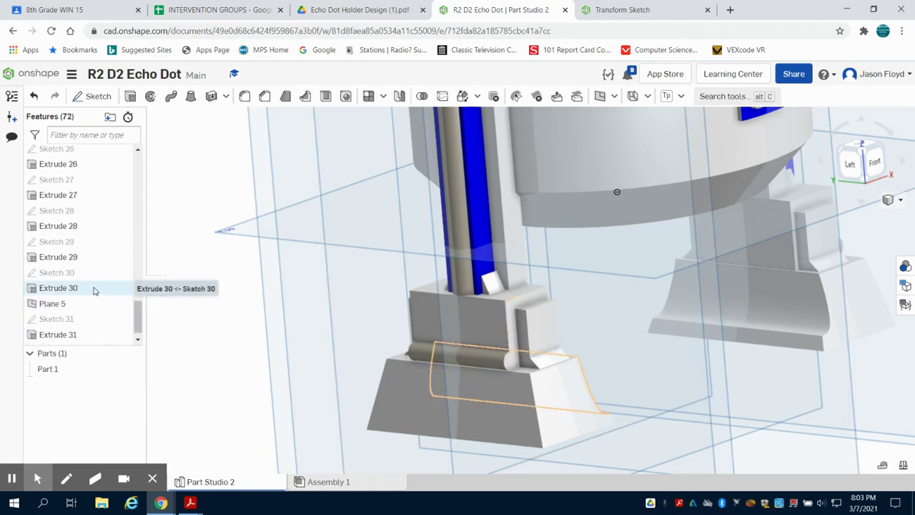
pyautogui.doubleClick(94, 288)
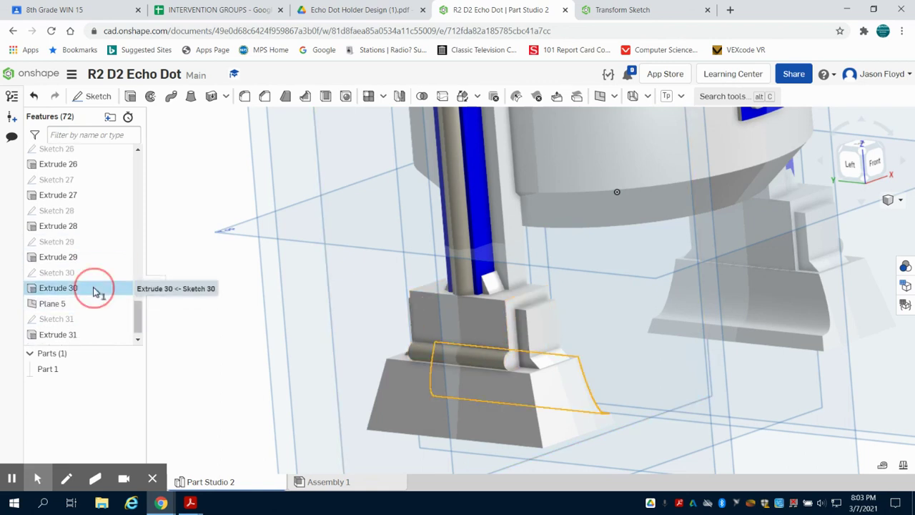
# Close Extrude 30 unchanged from the front view, then highlight the 2 in Extrude 28 cut in isometric
pyautogui.click(877, 165)
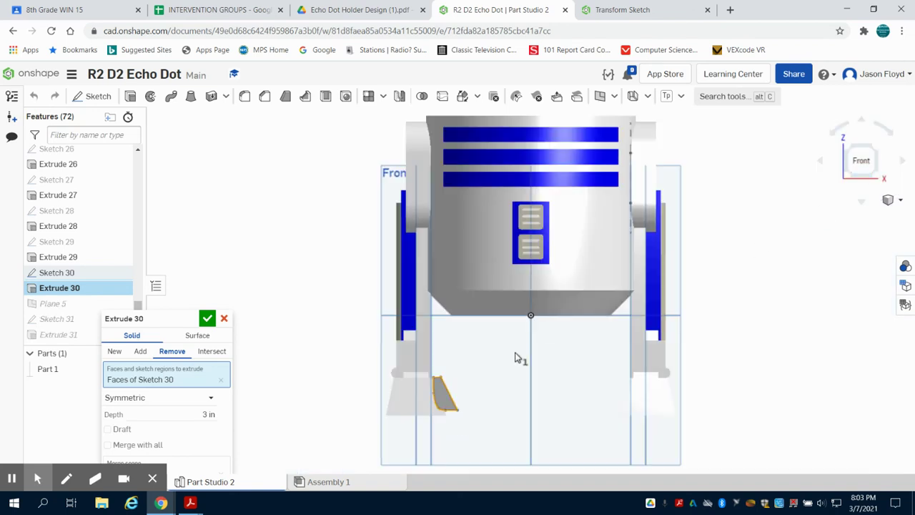
pyautogui.click(224, 319)
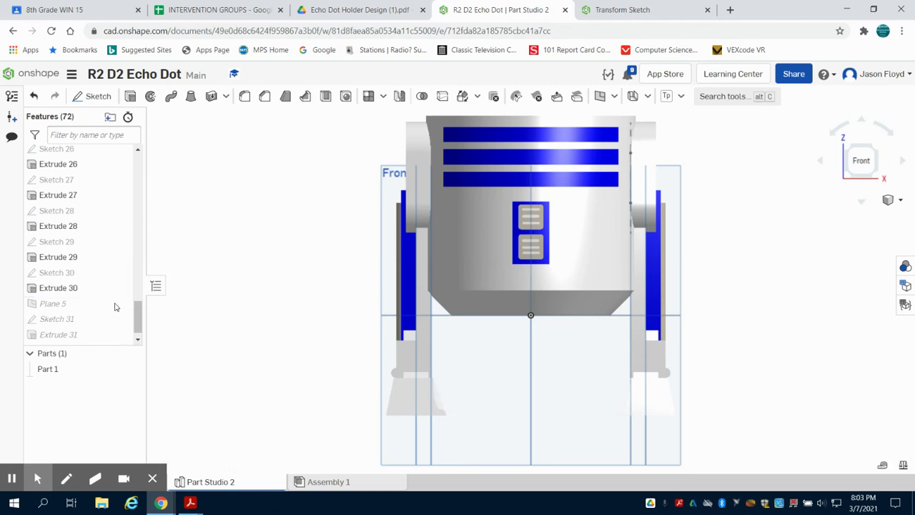
pyautogui.click(84, 224)
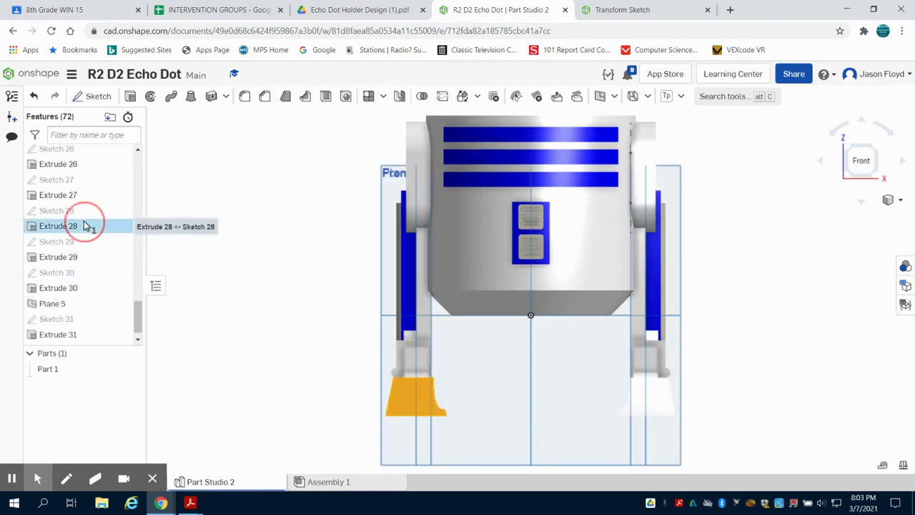
pyautogui.press('i')
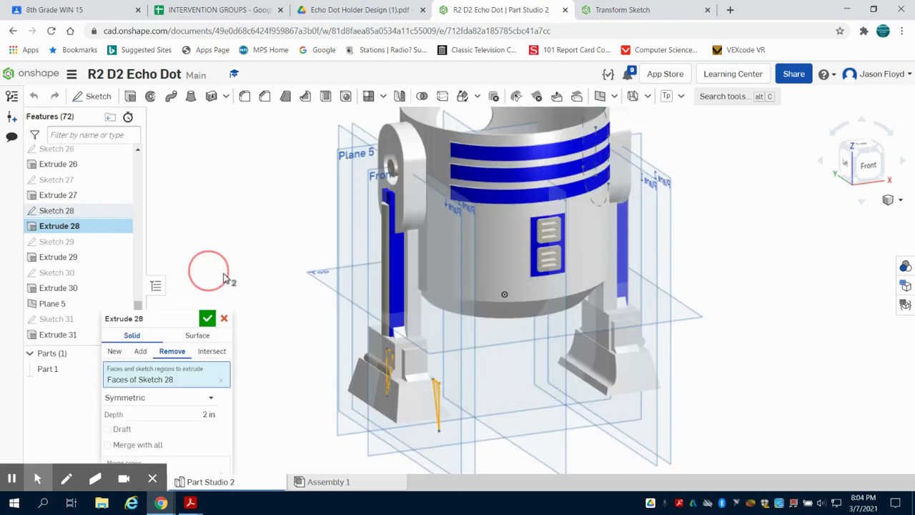